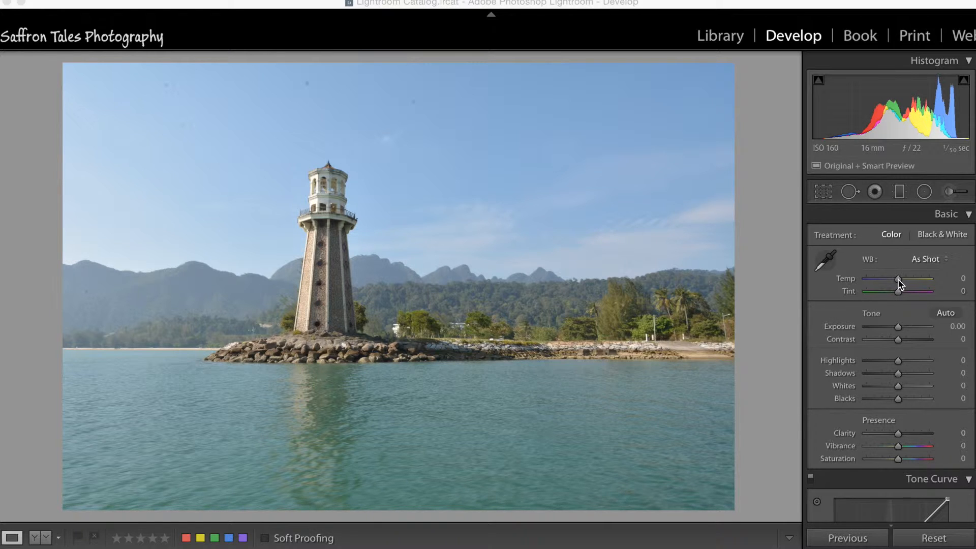
Warm the photo's white balance by setting Temp to +13 and Tint to +32.
{"action": "left_click_drag", "start_coordinate": [898, 279], "coordinate": [901, 279]}
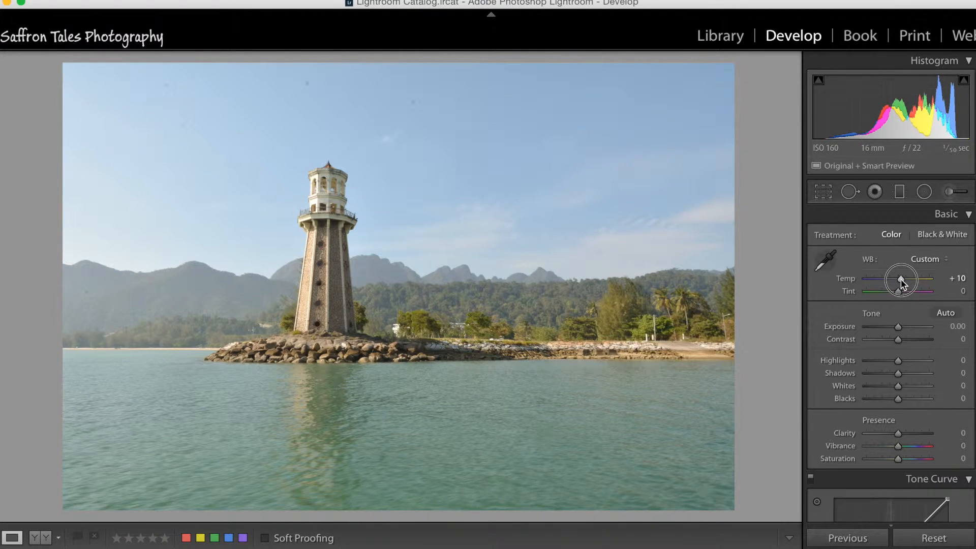
{"action": "mouse_move", "coordinate": [898, 292]}
{"action": "left_mouse_down"}
{"action": "mouse_move", "coordinate": [908, 292]}
{"action": "mouse_move", "coordinate": [903, 278]}
{"action": "left_mouse_up"}
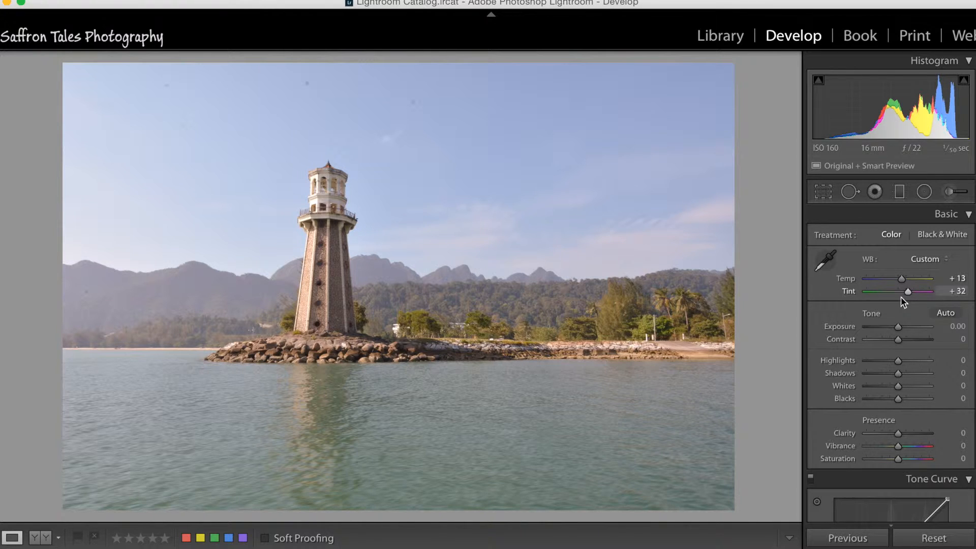
Adjust the tone with Highlights at -100, Shadows at +100, Whites at +26 and Blacks at -50.
{"action": "left_click_drag", "start_coordinate": [898, 361], "coordinate": [942, 373]}
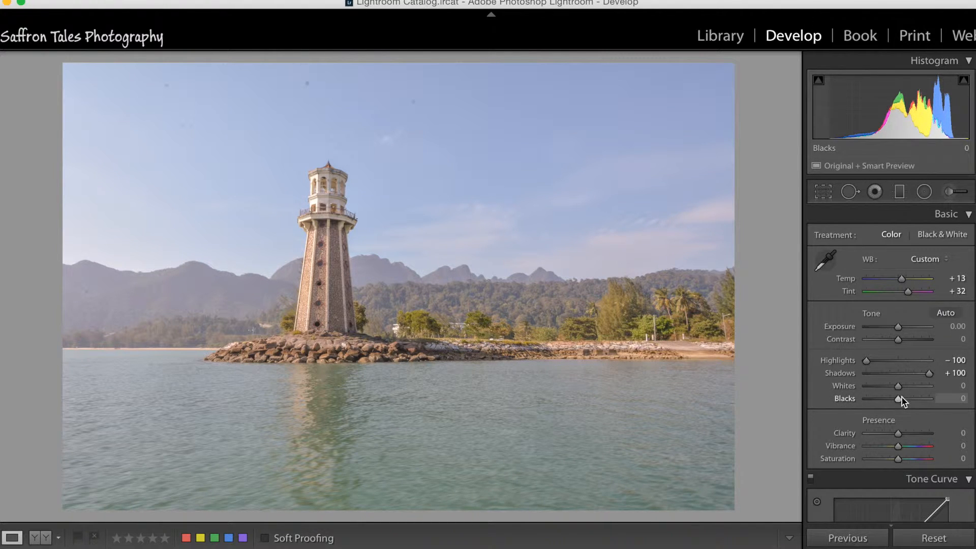
{"action": "key", "text": "alt"}
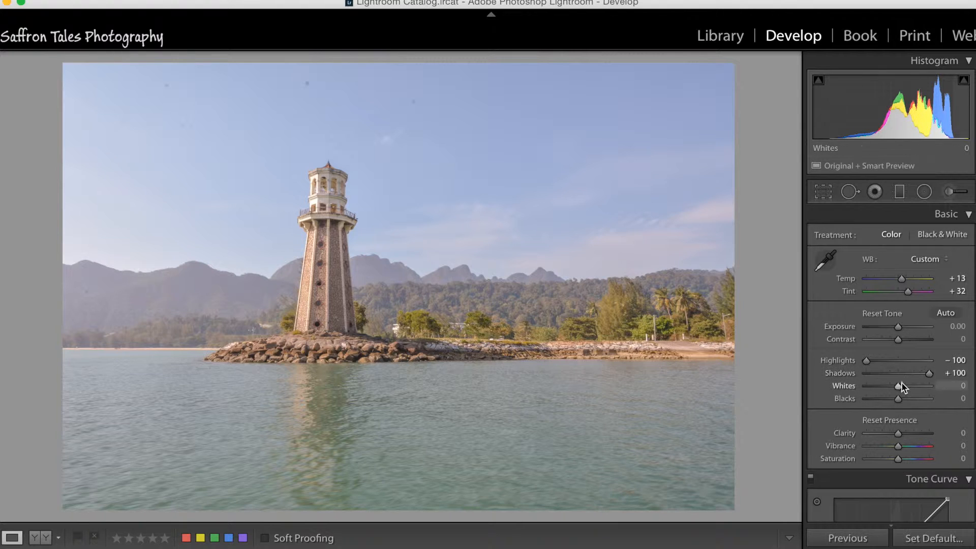
{"action": "left_click", "coordinate": [901, 386], "text": "alt"}
{"action": "left_click_drag", "start_coordinate": [904, 386], "coordinate": [883, 403]}
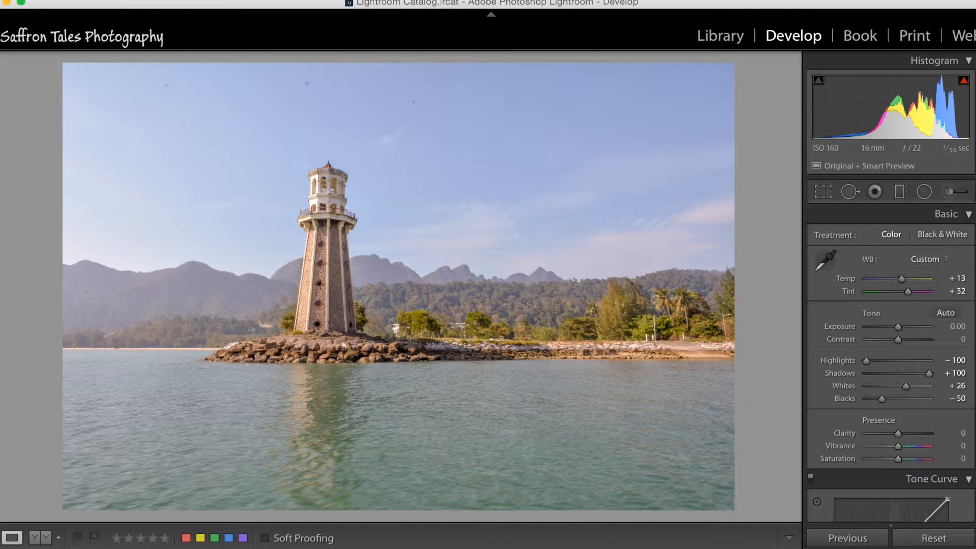
Set Clarity and Vibrance to +9 and apply the Strong Contrast point curve.
{"action": "scroll", "coordinate": [916, 262], "scroll_direction": "down", "scroll_amount": 5}
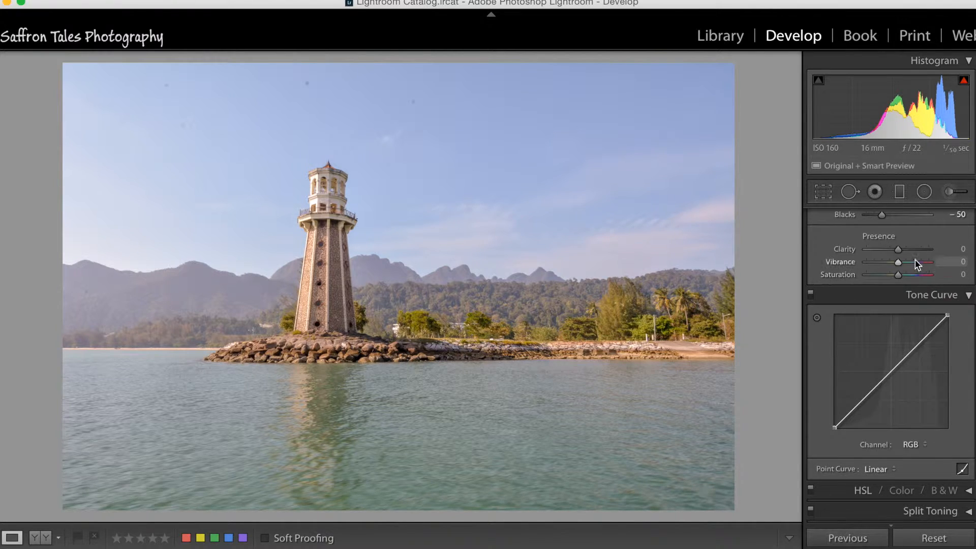
{"action": "left_click_drag", "start_coordinate": [901, 252], "coordinate": [900, 261]}
{"action": "left_click_drag", "start_coordinate": [974, 316], "coordinate": [974, 349]}
{"action": "left_click", "coordinate": [891, 269]}
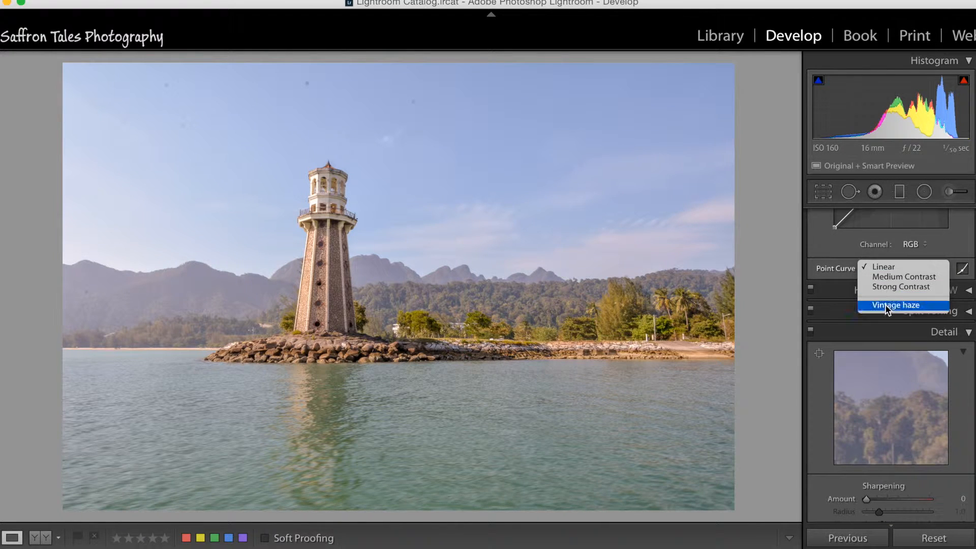
{"action": "left_click", "coordinate": [901, 283]}
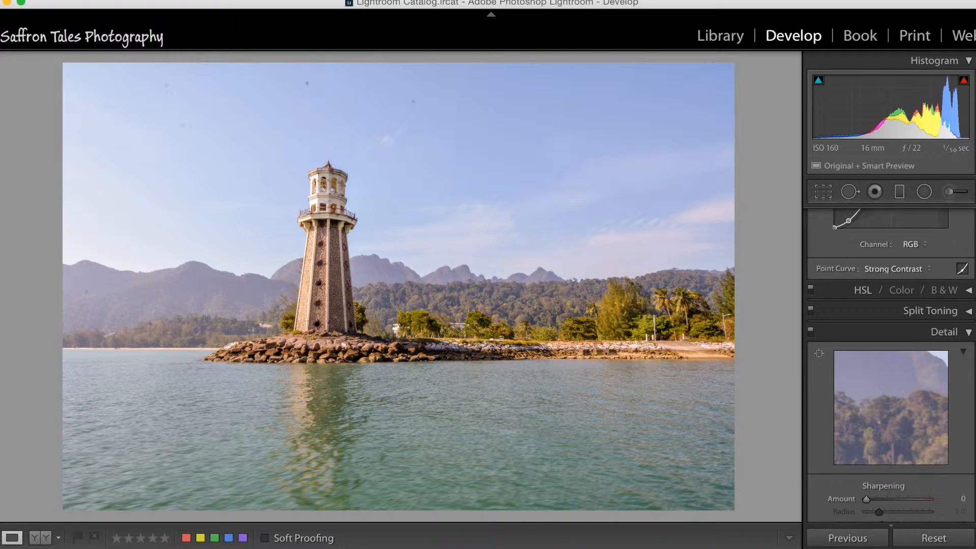
Set the sharpening Amount to 68 with Masking at 31, and set Luminance noise reduction to 35.
{"action": "left_click_drag", "start_coordinate": [973, 360], "coordinate": [971, 399]}
{"action": "left_click_drag", "start_coordinate": [870, 395], "coordinate": [895, 398]}
{"action": "left_click_drag", "start_coordinate": [971, 389], "coordinate": [972, 412]}
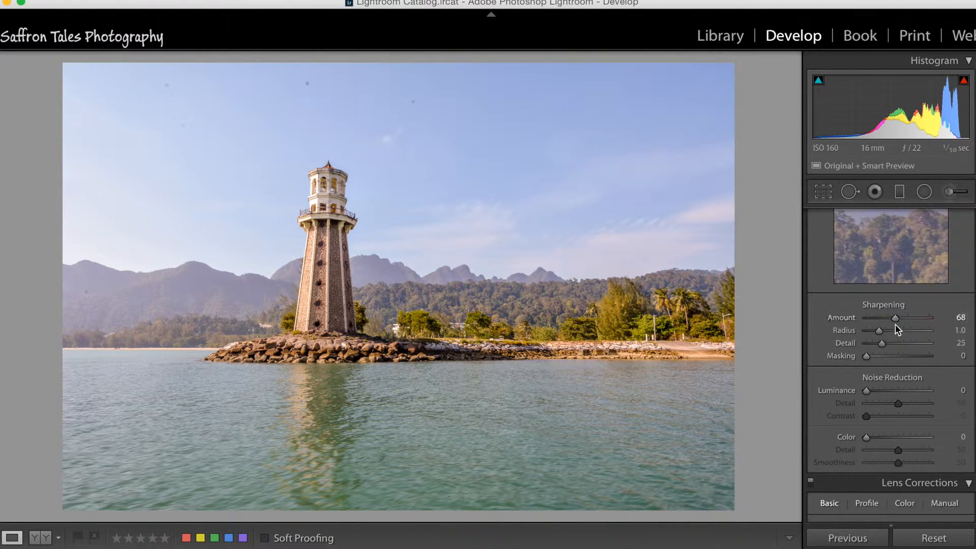
{"action": "left_click_drag", "start_coordinate": [867, 356], "coordinate": [883, 359]}
{"action": "left_click_drag", "start_coordinate": [867, 391], "coordinate": [895, 398]}
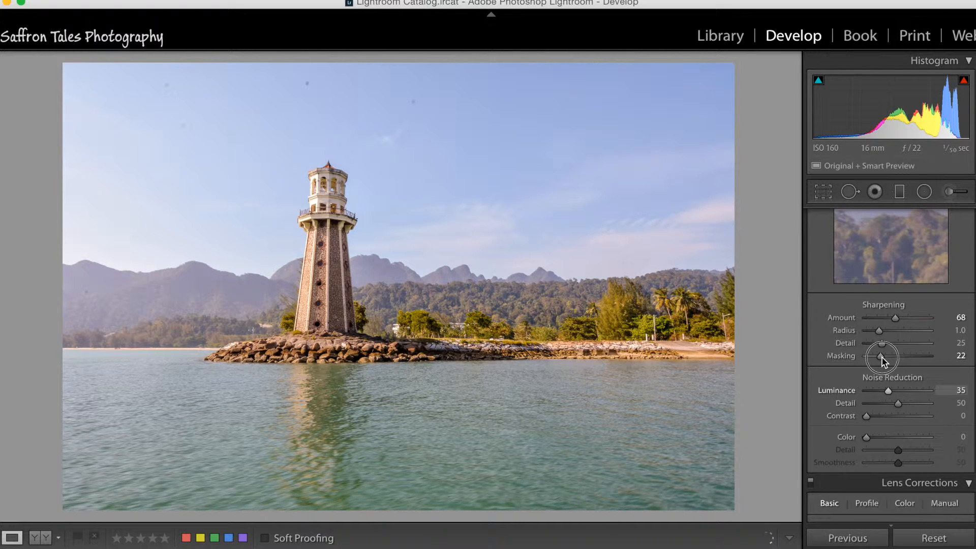
{"action": "key", "text": "alt"}
{"action": "left_click_drag", "start_coordinate": [881, 356], "coordinate": [885, 356]}
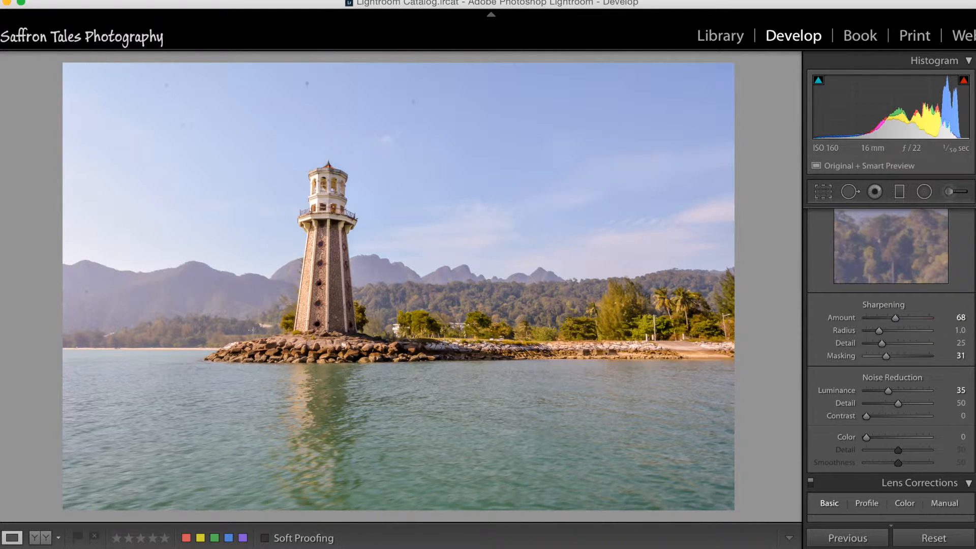
Heal the visible dust spots in the sky with the Spot Removal tool at size 77.
{"action": "left_click_drag", "start_coordinate": [973, 378], "coordinate": [973, 233]}
{"action": "left_click", "coordinate": [842, 195]}
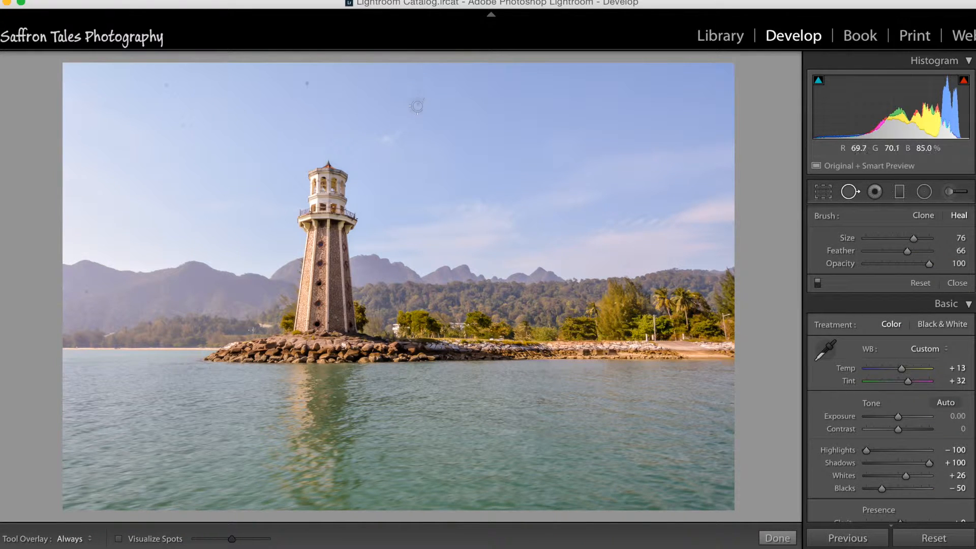
{"action": "scroll", "coordinate": [414, 122], "scroll_direction": "up", "scroll_amount": 1}
{"action": "left_click", "coordinate": [414, 102]}
{"action": "left_click", "coordinate": [308, 83]}
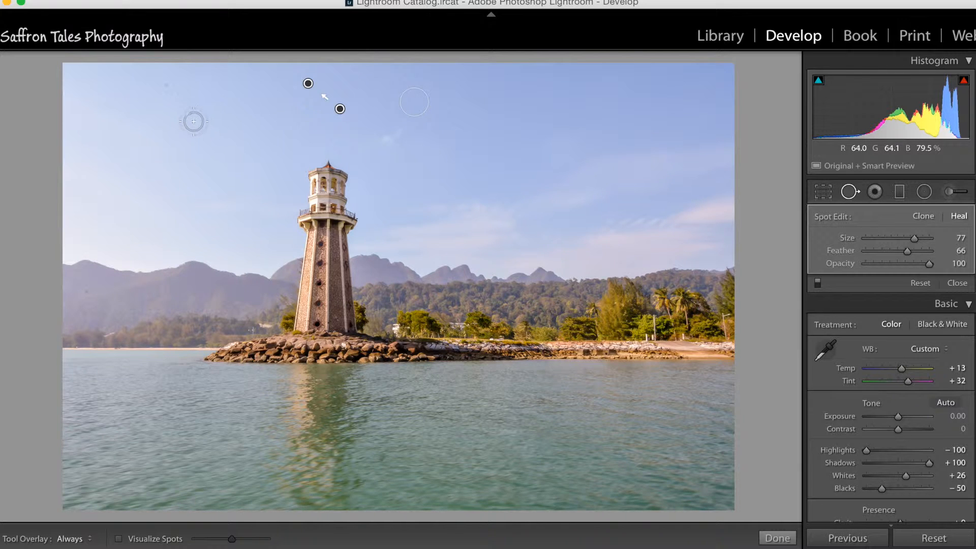
{"action": "left_click", "coordinate": [187, 124]}
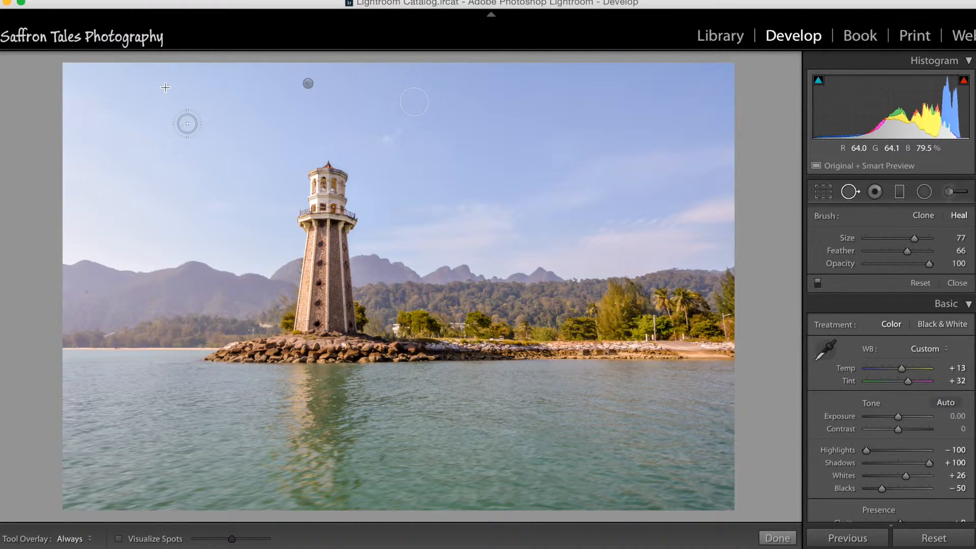
{"action": "left_click", "coordinate": [187, 124]}
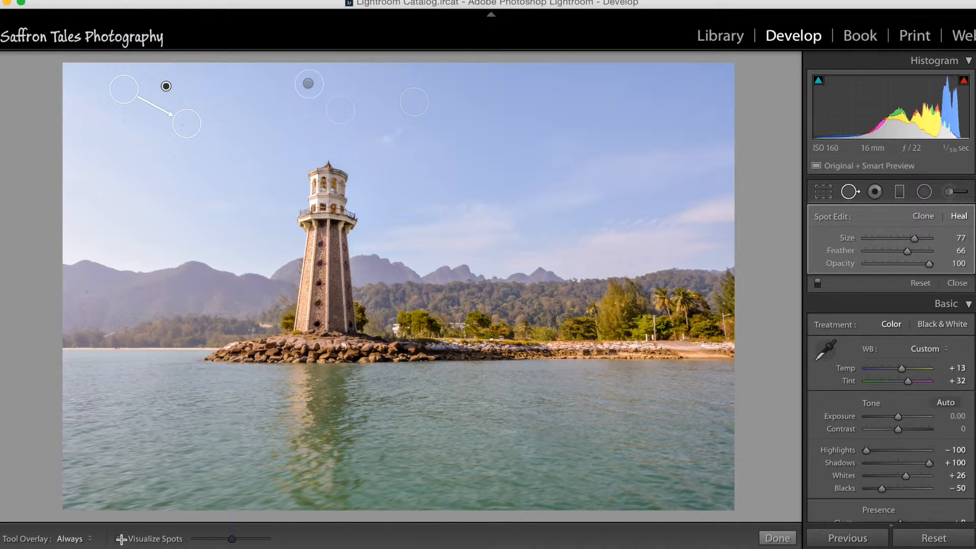
Use Visualize Spots with a raised threshold to heal the remaining spots in the sky and on the hills, and finish spot removal.
{"action": "left_click", "coordinate": [120, 539]}
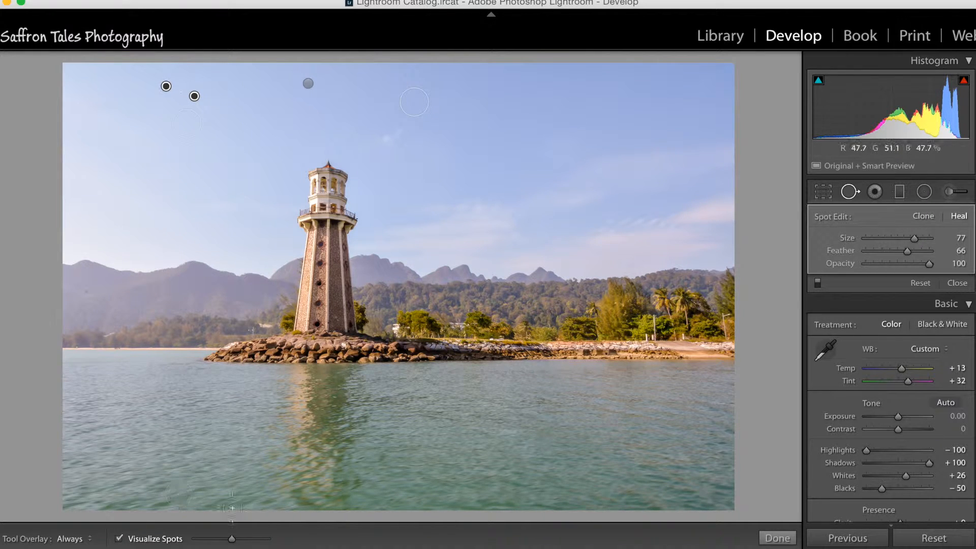
{"action": "left_click_drag", "start_coordinate": [232, 539], "coordinate": [247, 542]}
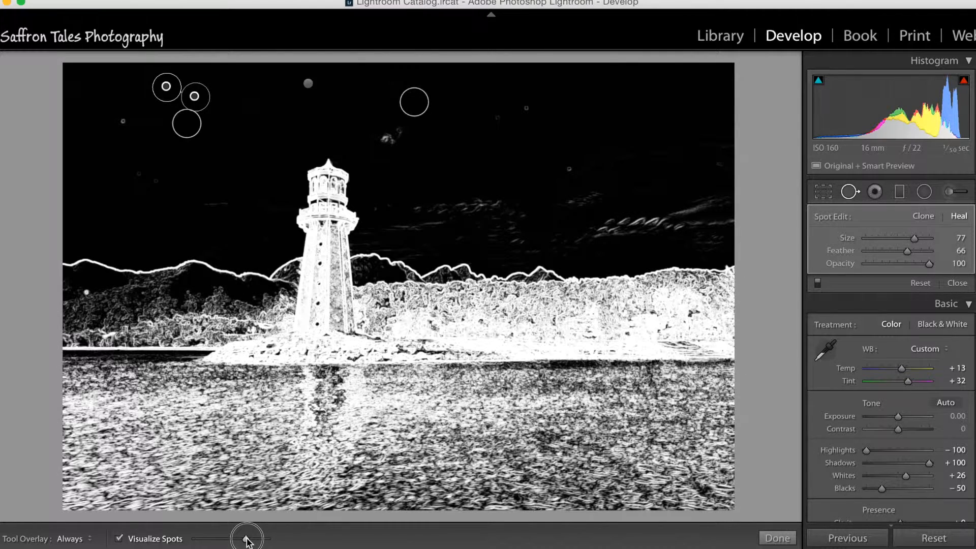
{"action": "left_click", "coordinate": [527, 107]}
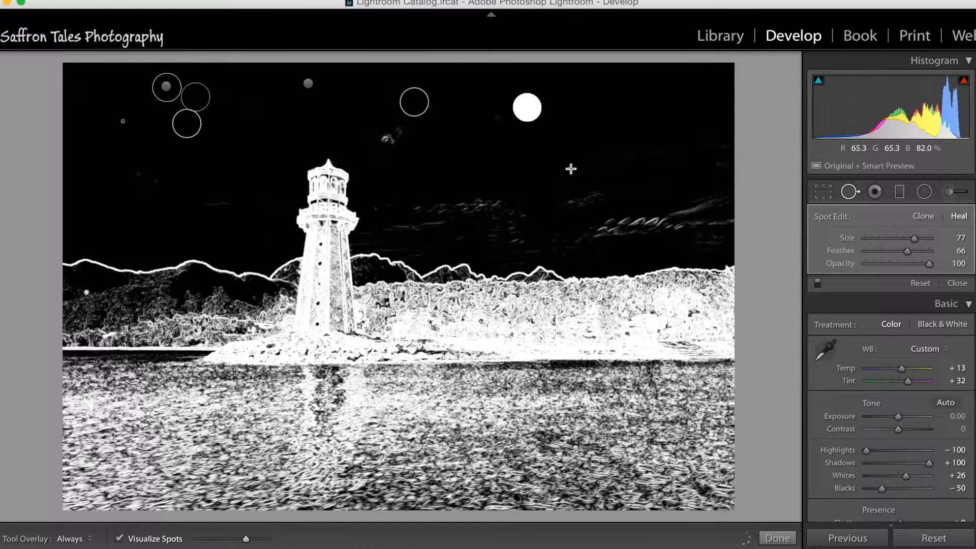
{"action": "left_click", "coordinate": [125, 123]}
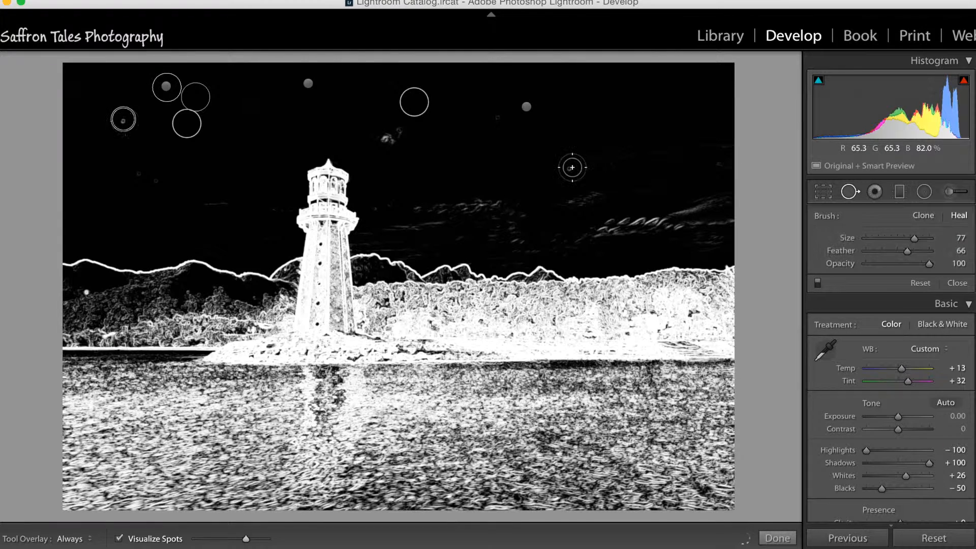
{"action": "left_click", "coordinate": [88, 291]}
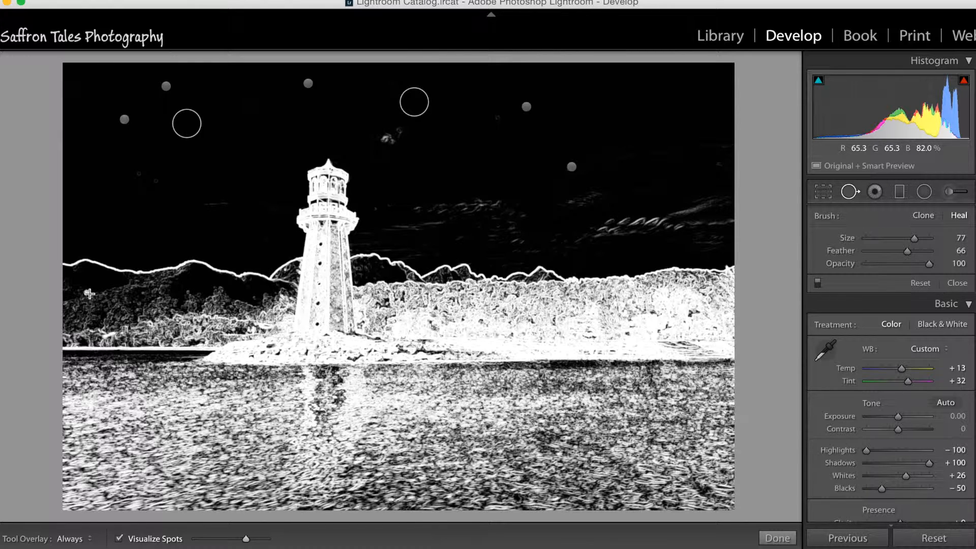
{"action": "left_click", "coordinate": [88, 291]}
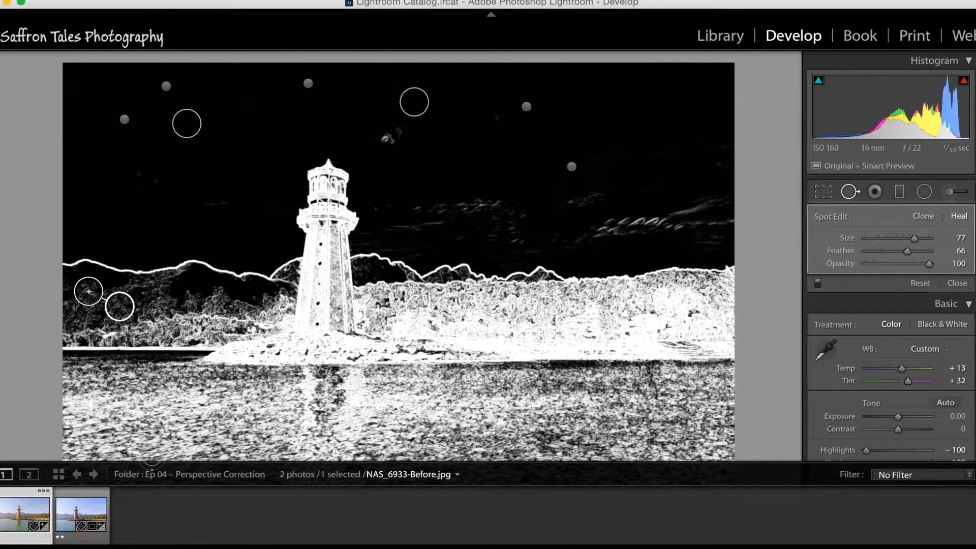
{"action": "left_click", "coordinate": [150, 539]}
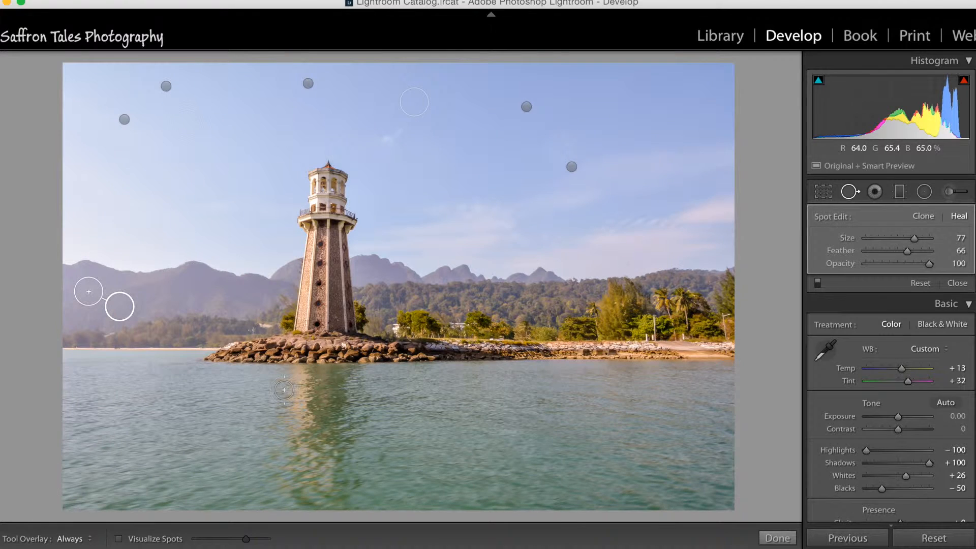
{"action": "left_click", "coordinate": [770, 537]}
{"action": "key", "text": "q"}
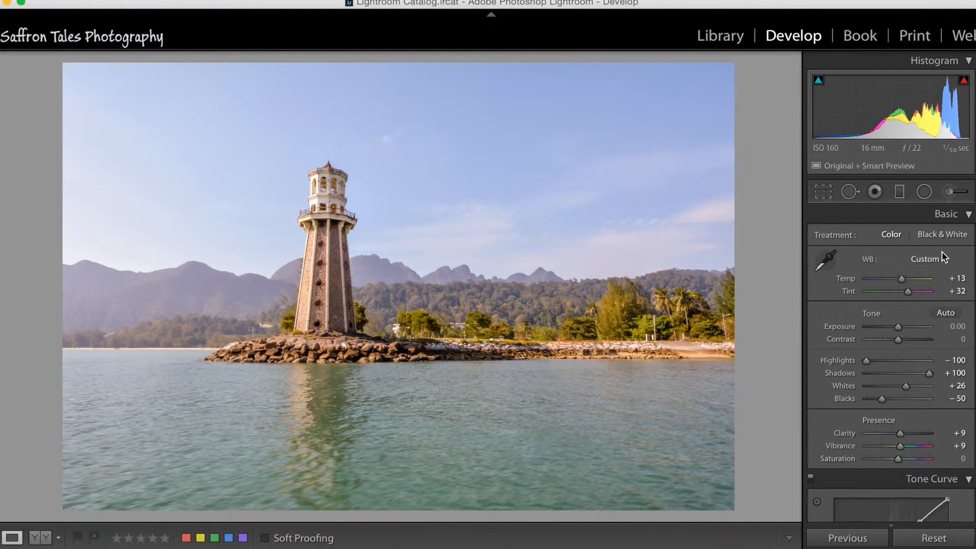
Enable profile corrections and chromatic aberration removal in the lens corrections.
{"action": "left_click_drag", "start_coordinate": [973, 258], "coordinate": [975, 448]}
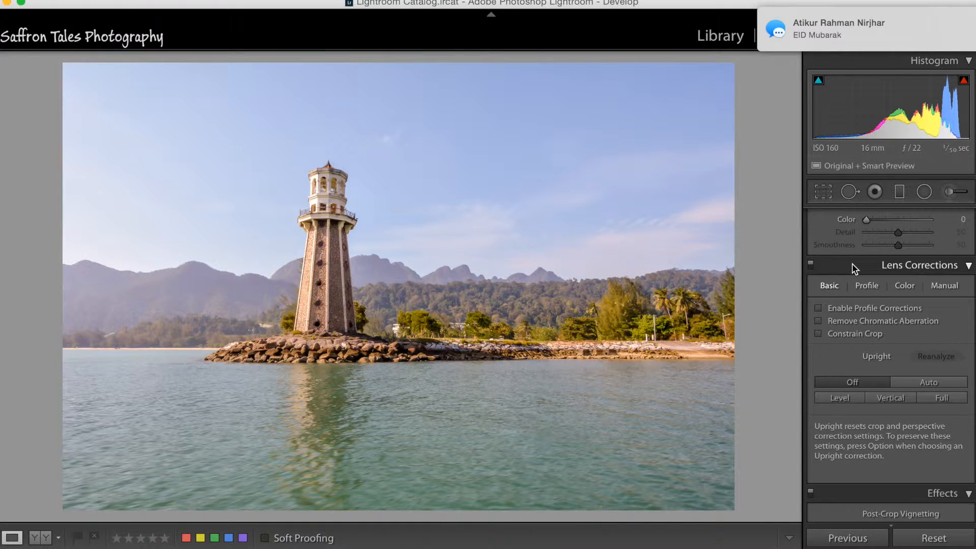
{"action": "mouse_move", "coordinate": [816, 24]}
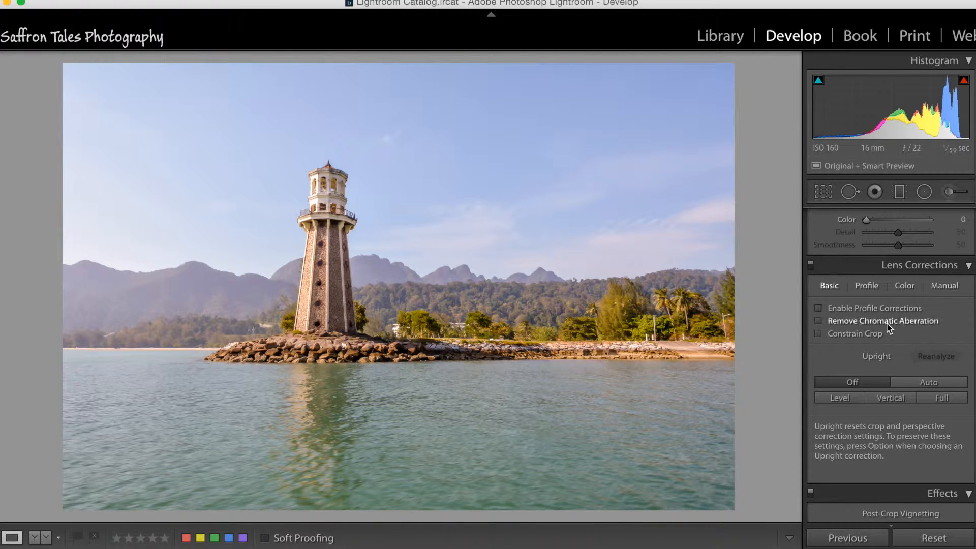
{"action": "left_click", "coordinate": [818, 308]}
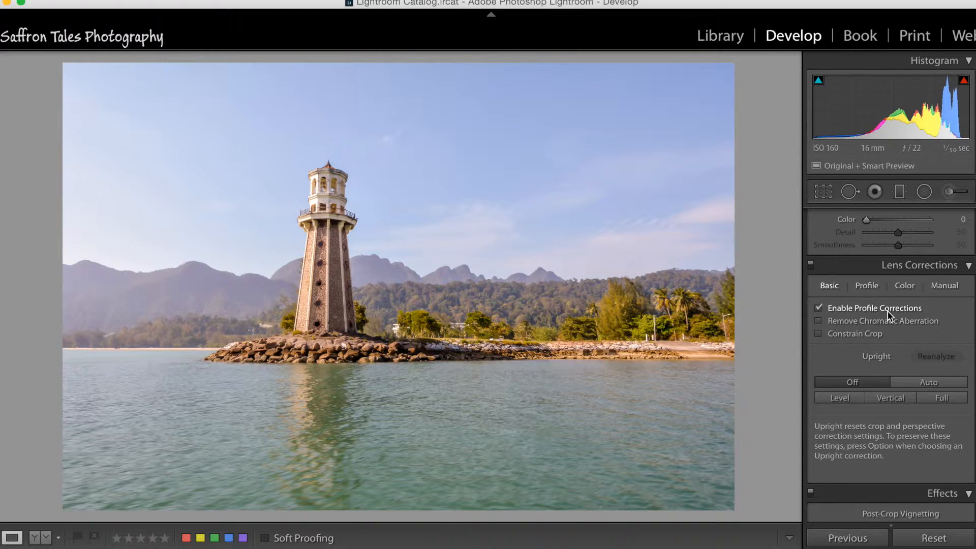
{"action": "left_click", "coordinate": [895, 322]}
Try the Auto and Level Upright corrections on the photo, returning Upright to Off.
{"action": "left_click", "coordinate": [911, 382]}
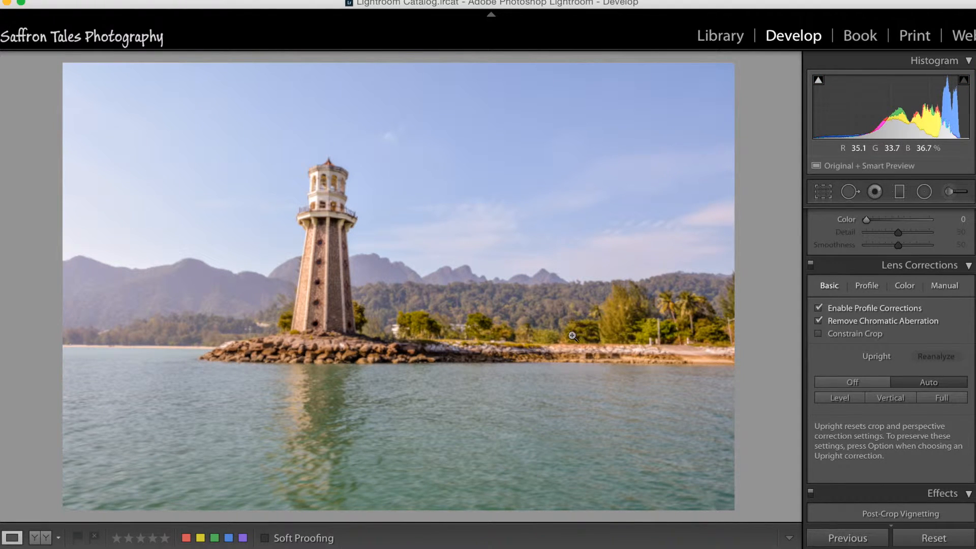
{"action": "left_click", "coordinate": [862, 381]}
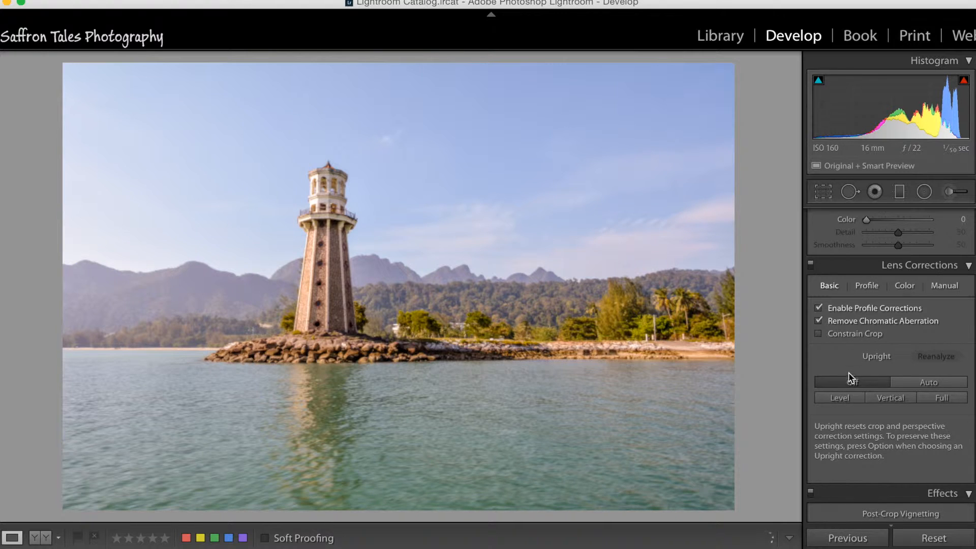
{"action": "left_click", "coordinate": [837, 399]}
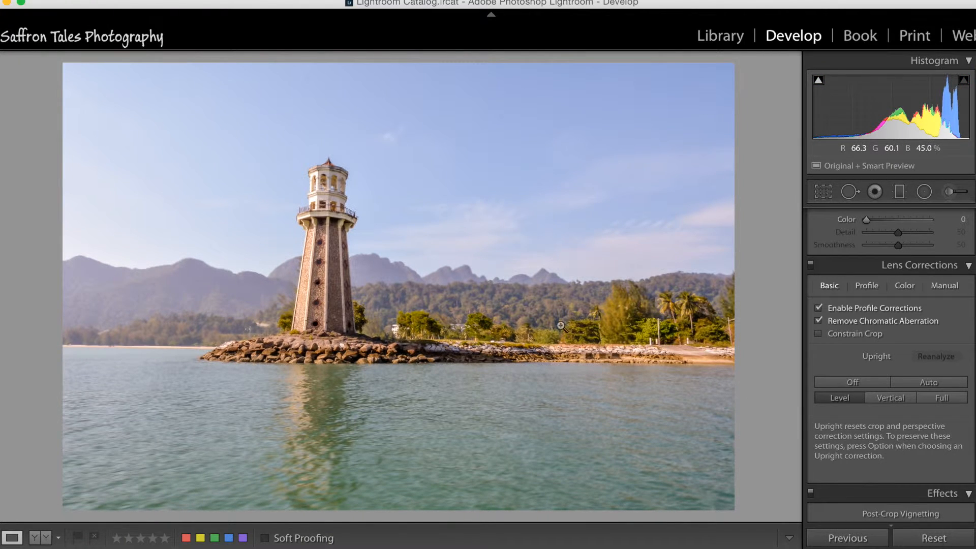
{"action": "left_click", "coordinate": [836, 382]}
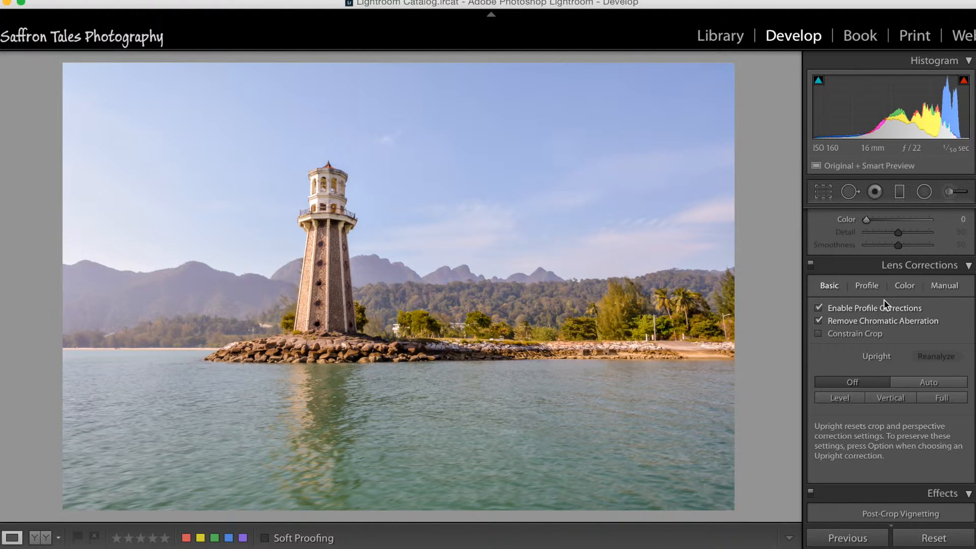
Set the manual lens Distortion transform to +14 to straighten the horizon's curvature.
{"action": "left_click", "coordinate": [945, 286]}
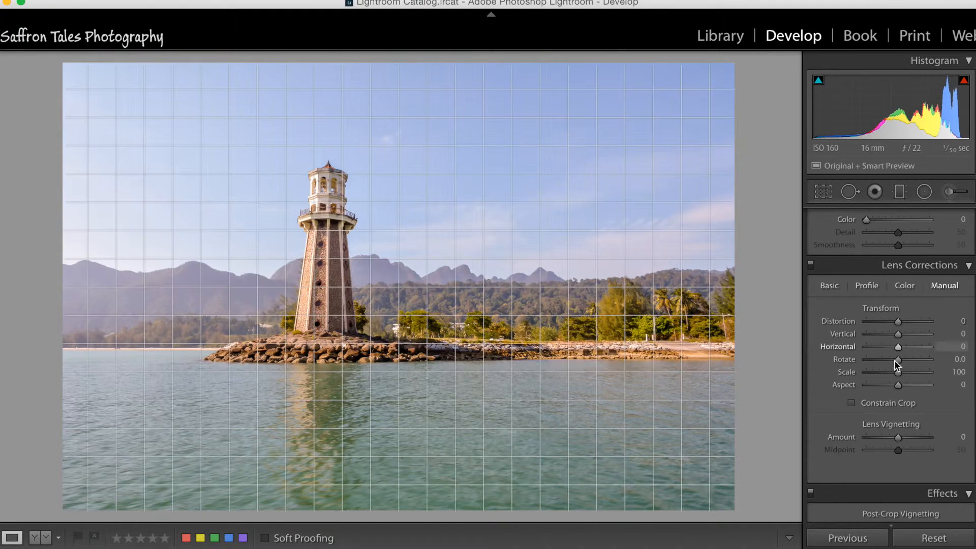
{"action": "left_click_drag", "start_coordinate": [893, 323], "coordinate": [874, 321]}
{"action": "left_click", "coordinate": [899, 321]}
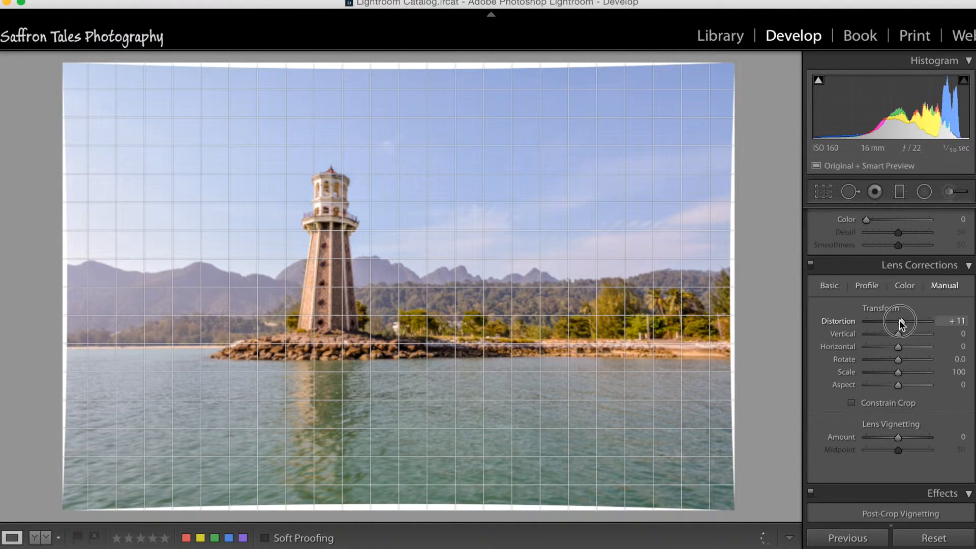
{"action": "left_click_drag", "start_coordinate": [900, 320], "coordinate": [900, 321]}
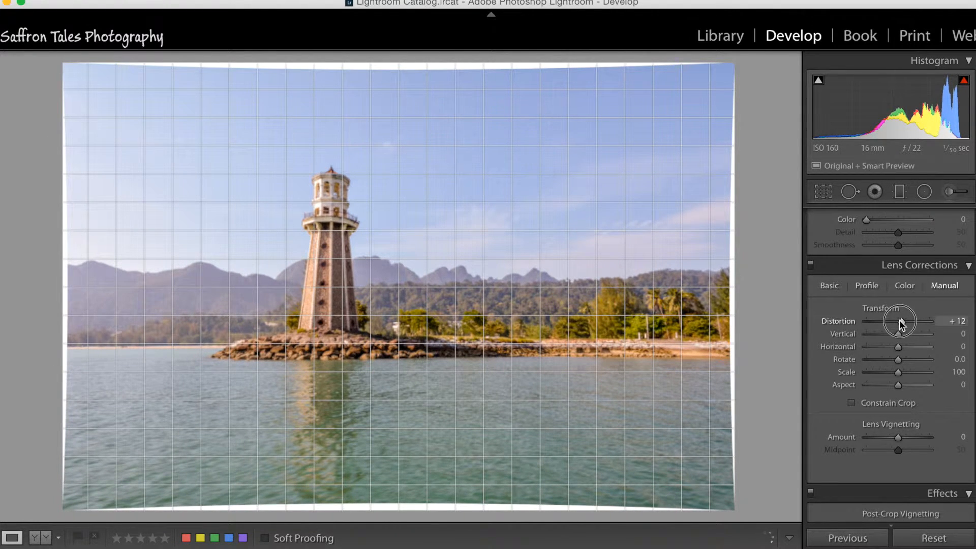
{"action": "left_click_drag", "start_coordinate": [899, 319], "coordinate": [904, 322]}
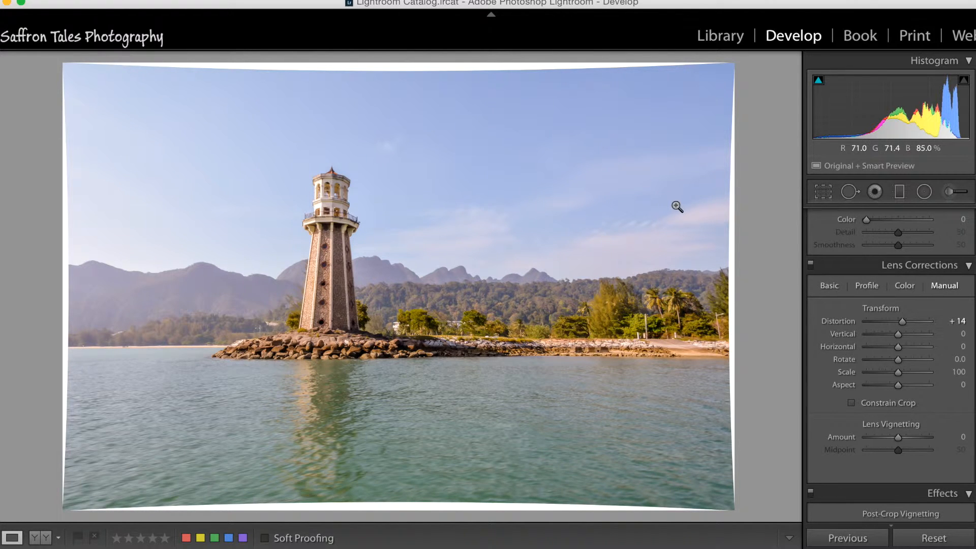
Set the manual Vertical perspective transform to -28.
{"action": "left_click", "coordinate": [828, 285]}
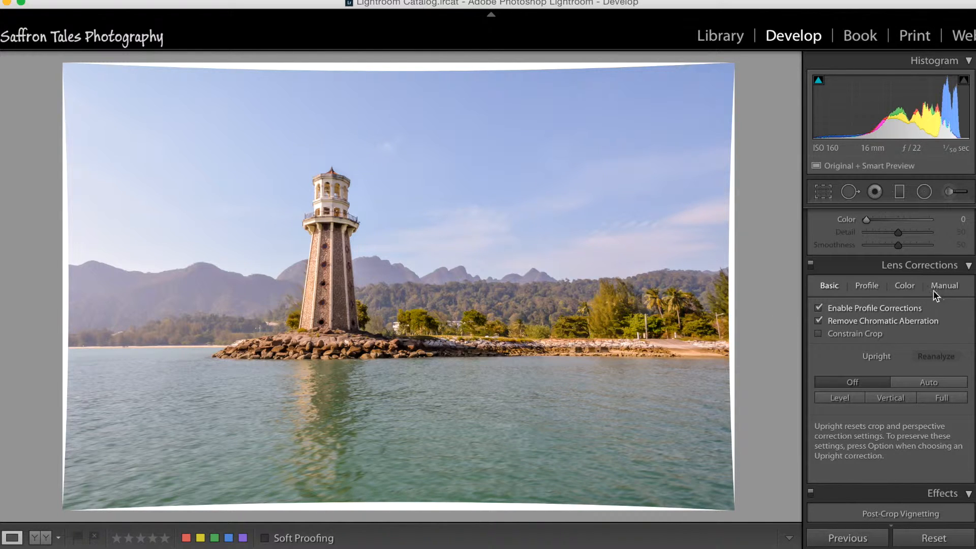
{"action": "left_click", "coordinate": [948, 285]}
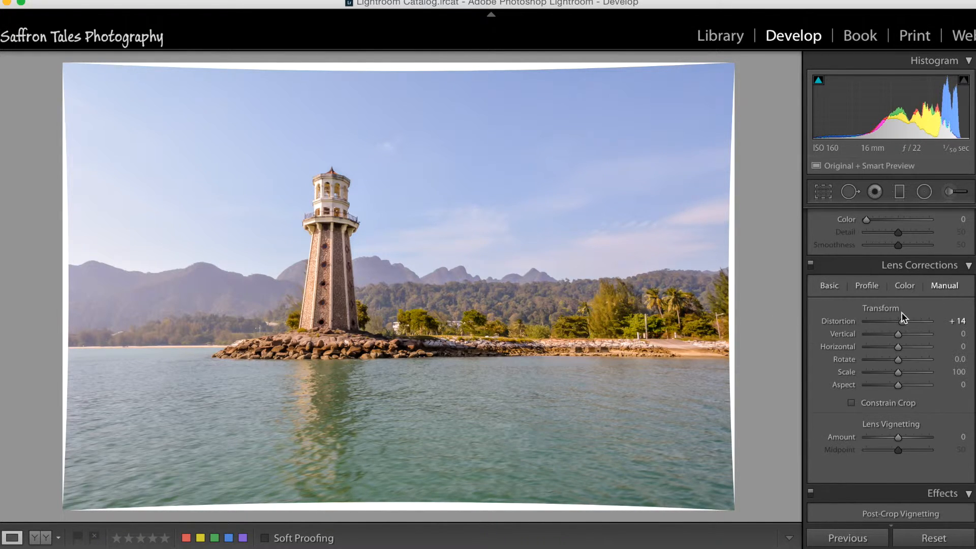
{"action": "left_click", "coordinate": [903, 325]}
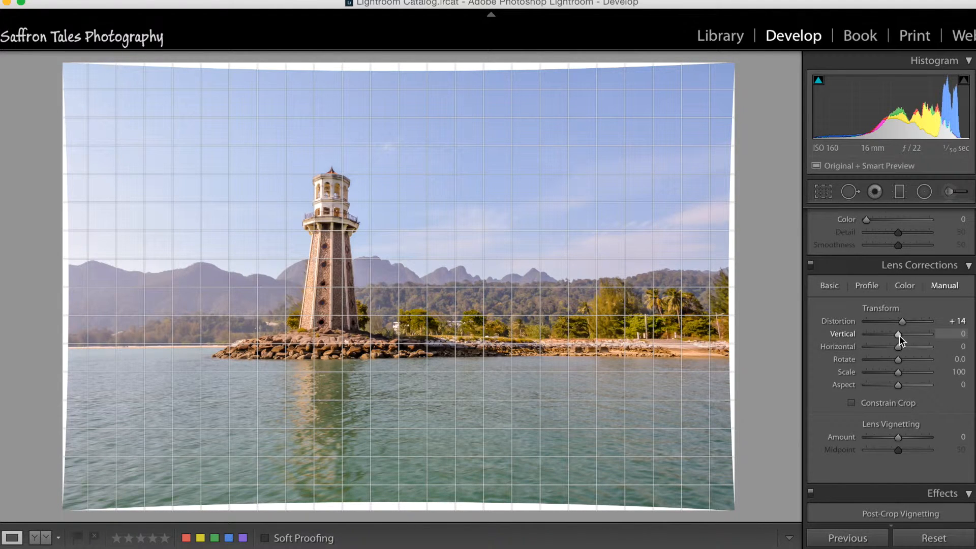
{"action": "left_click_drag", "start_coordinate": [898, 334], "coordinate": [890, 333]}
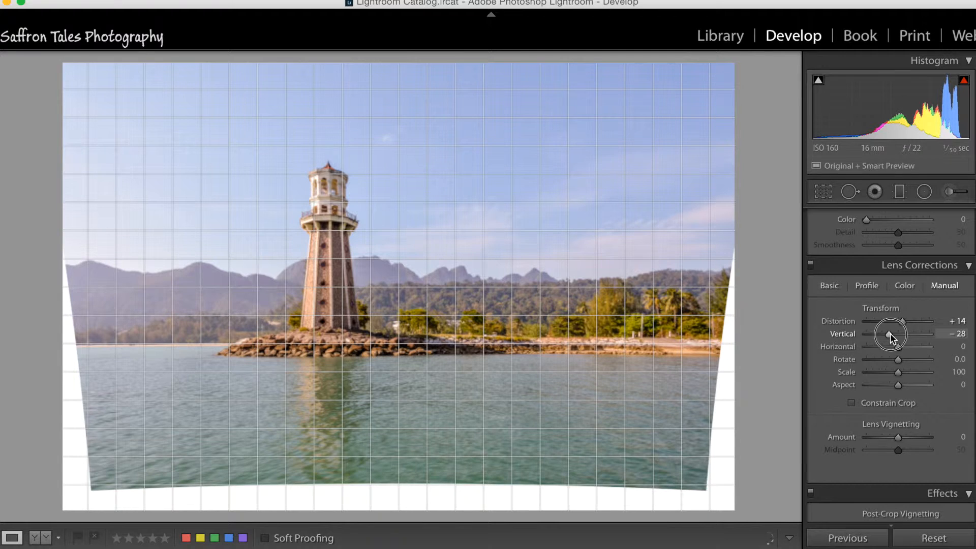